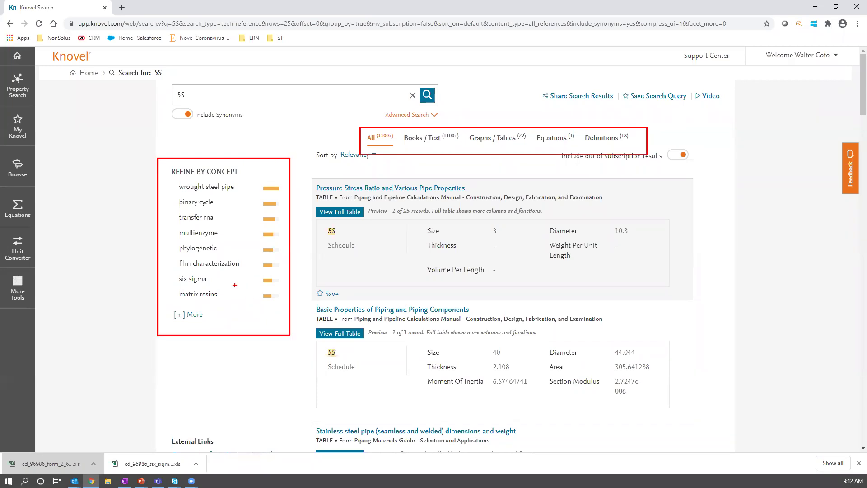
Refine the 5S results by the six sigma concept and open section 2.2.1 5S of the Certified Six Sigma Yellow Belt Handbook.
left_click(201, 278)
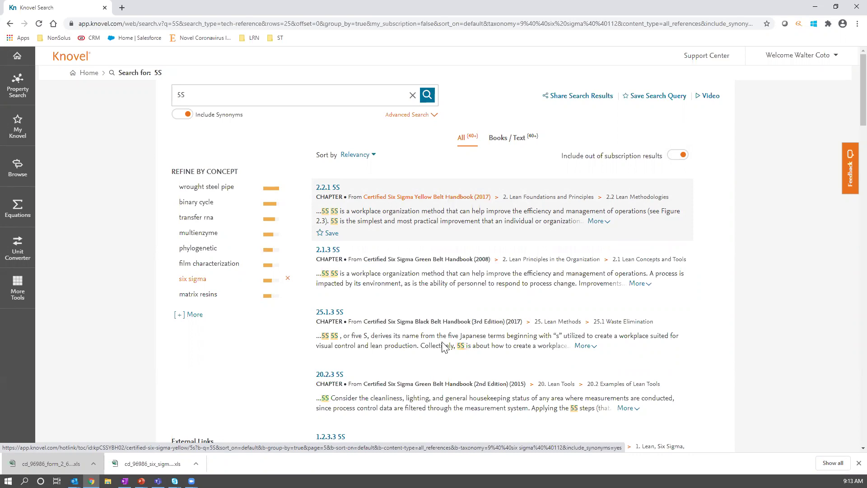
left_click(437, 203)
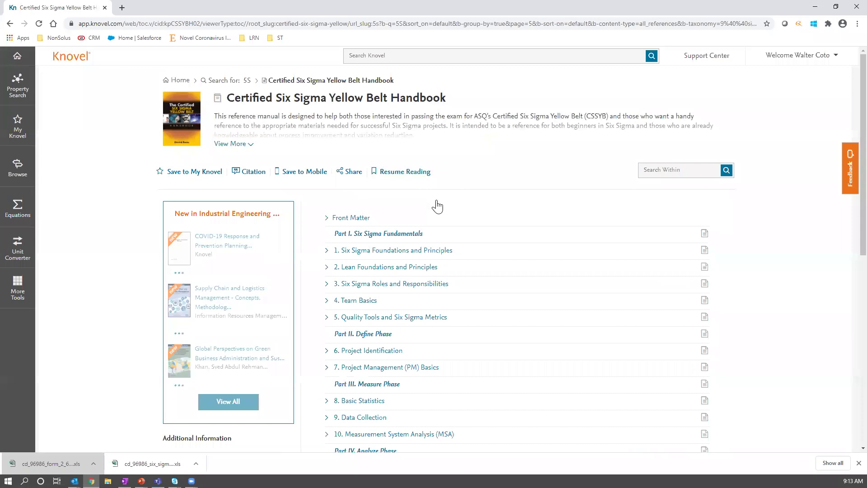
left_click(8, 24)
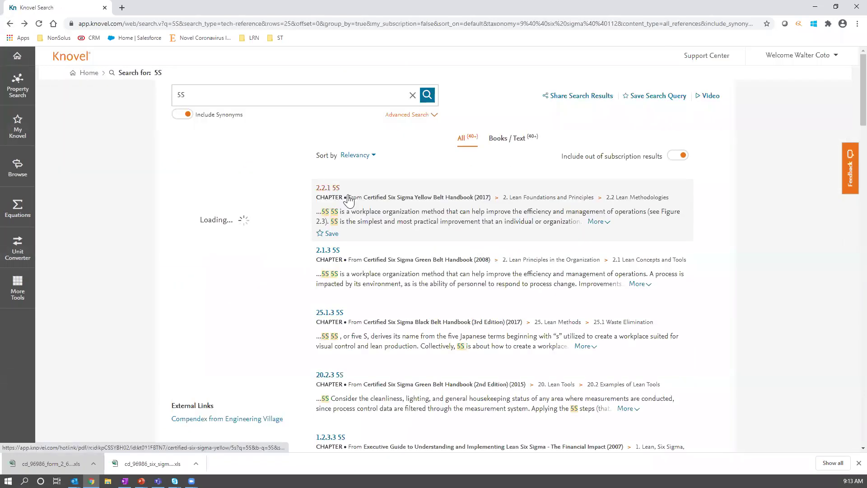
left_click(350, 205)
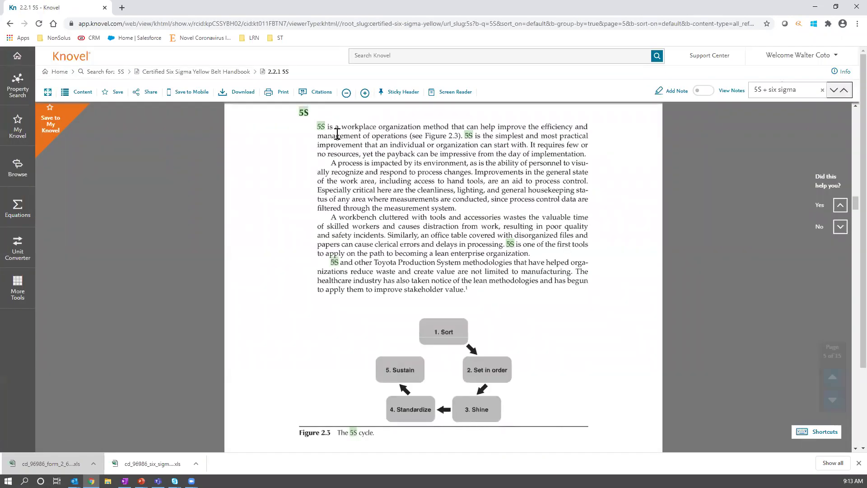
Add the note "What's 5S" to the opening 5S definition, from "5S is a workplace organization method" through "can start with".
left_click_drag(321, 125, 523, 143)
left_click(340, 116)
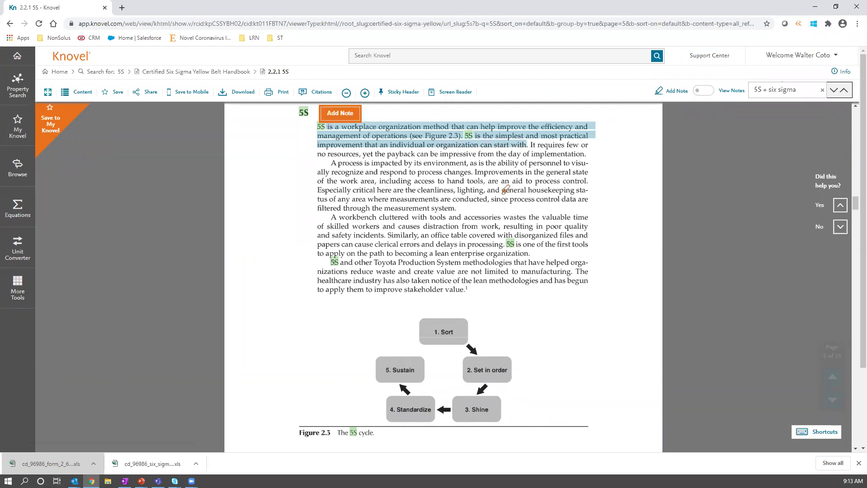
type("What's")
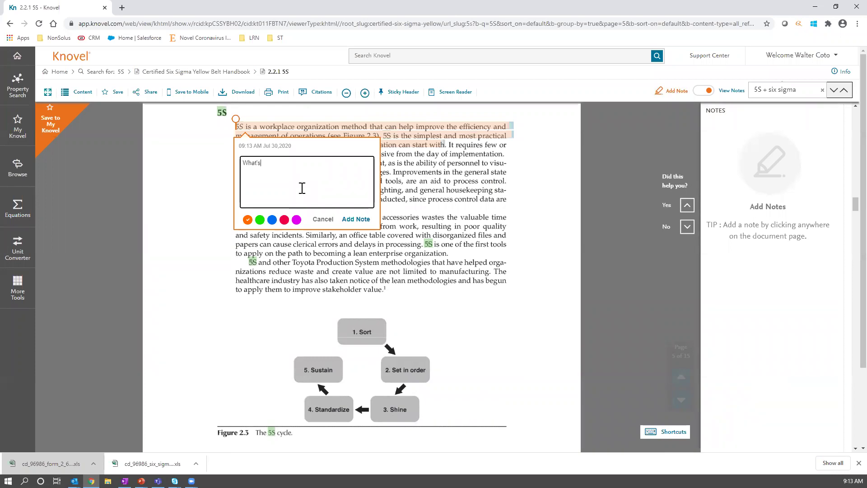
type(" 5S")
left_click(357, 219)
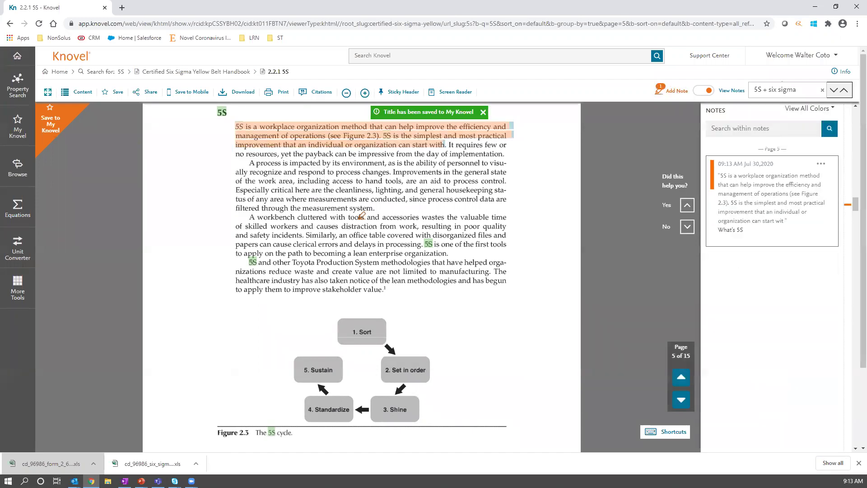
Examine the 5S cycle figure, the rating checklist, and the page describing the 5S sequence.
scroll(365, 224, "down", 3)
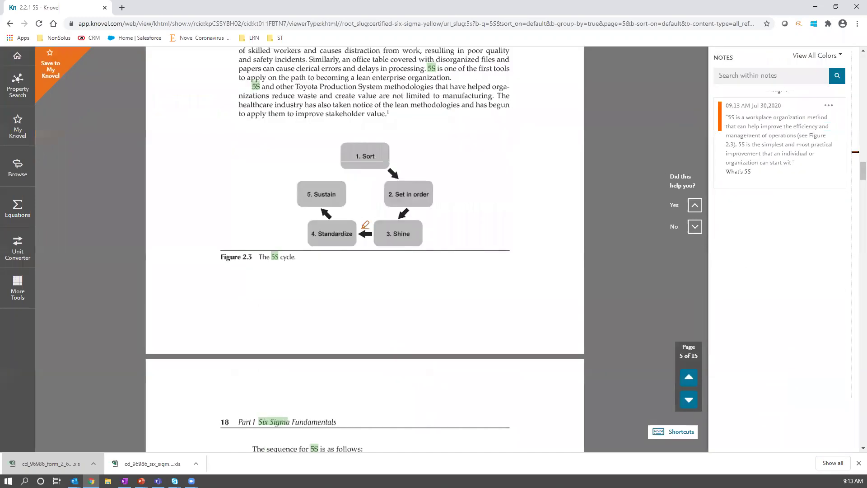
scroll(365, 224, "up", 3)
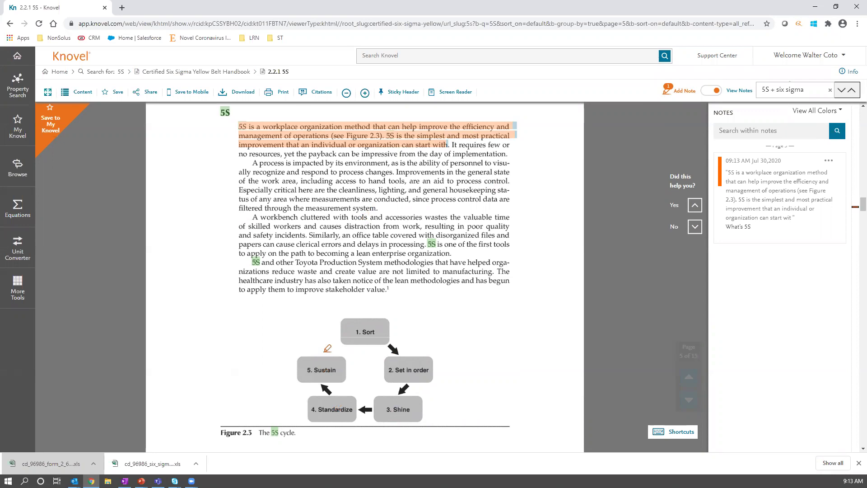
scroll(327, 348, "down", 5)
scroll(323, 350, "down", 15)
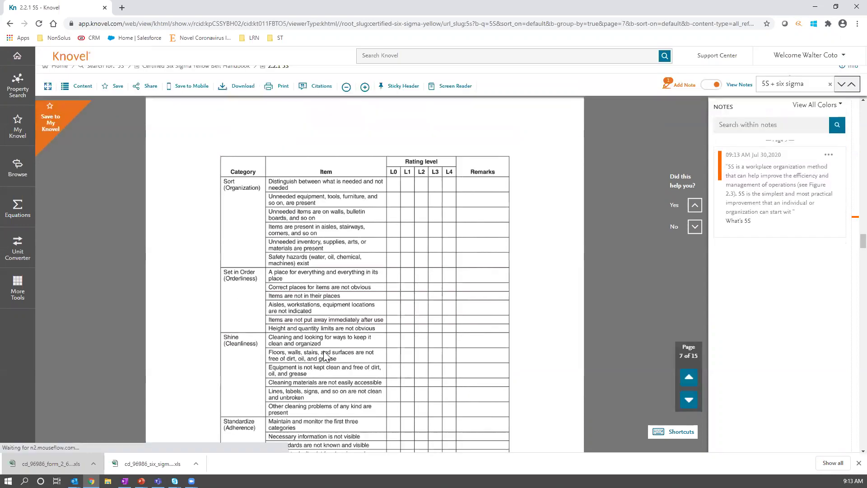
scroll(328, 337, "up", 5)
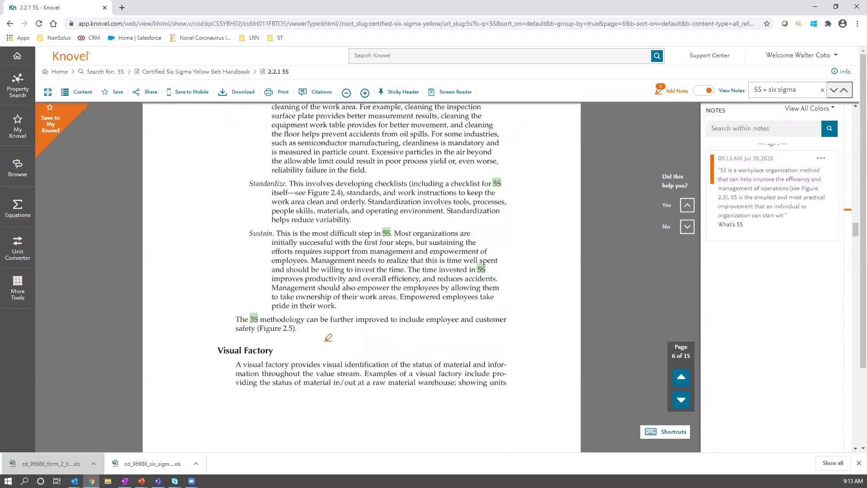
scroll(328, 338, "up", 2)
scroll(324, 333, "up", 1)
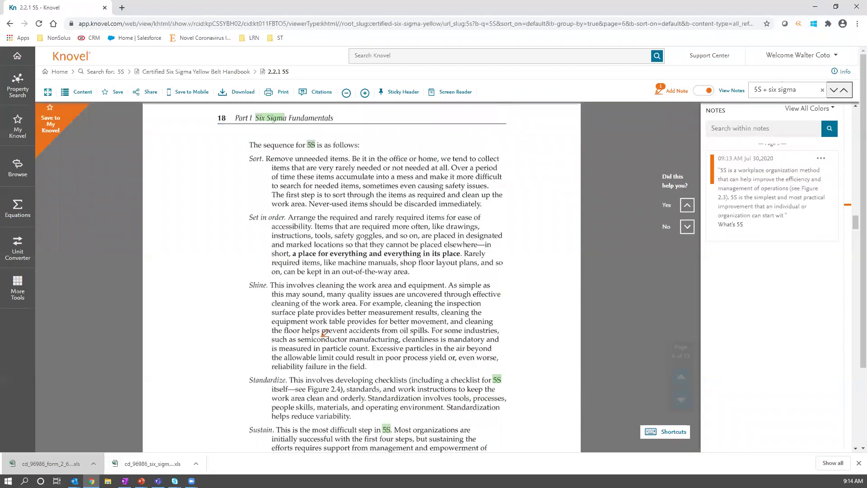
scroll(324, 333, "up", 1)
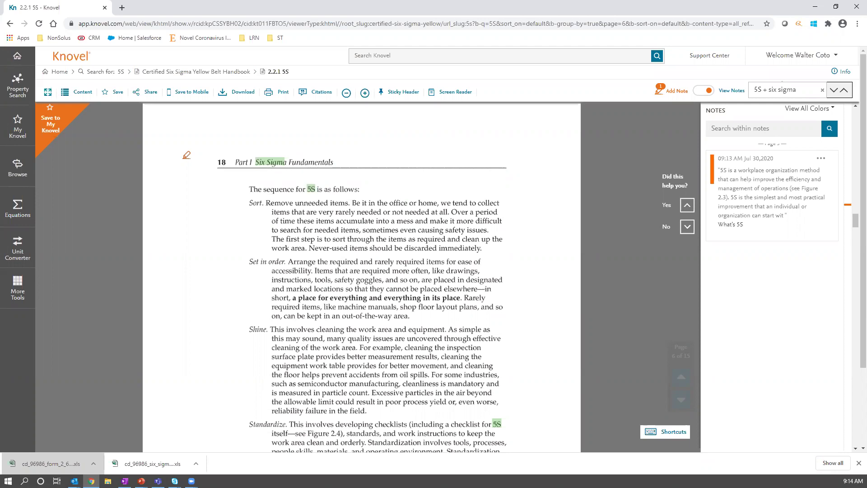
Search for "six sigma case study" and open chapter 18, Integrating Six Sigma and Lean Manufacturing for Process Improvement: A Case Study.
left_click(461, 58)
type("six sigma case study")
key("Return")
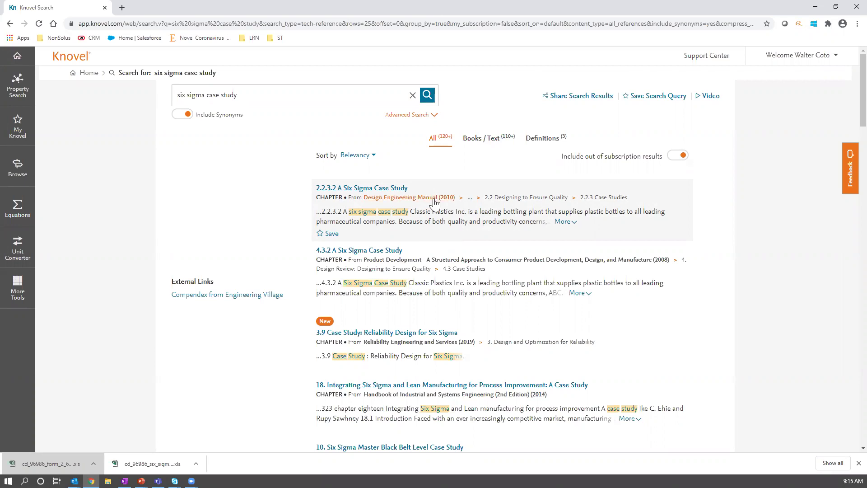
left_click(482, 388)
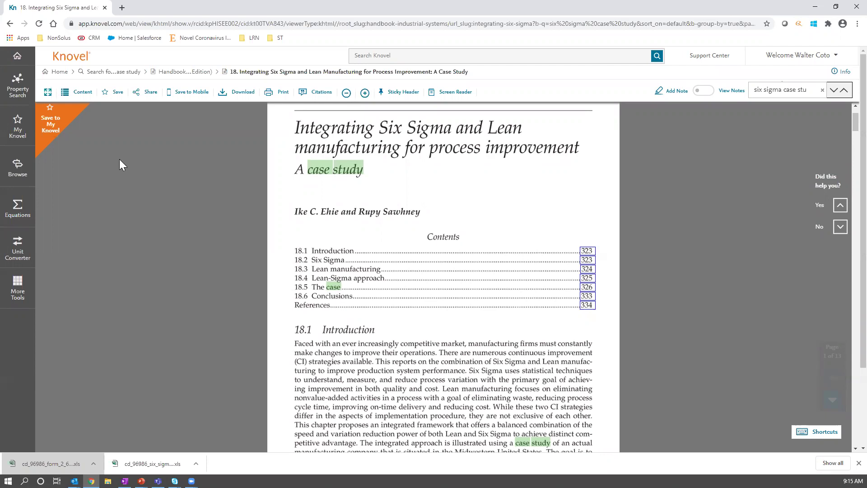
Save the chapter to the LEAN folder in My Knovel with the comment "Case Study".
left_click(55, 109)
left_click(393, 188)
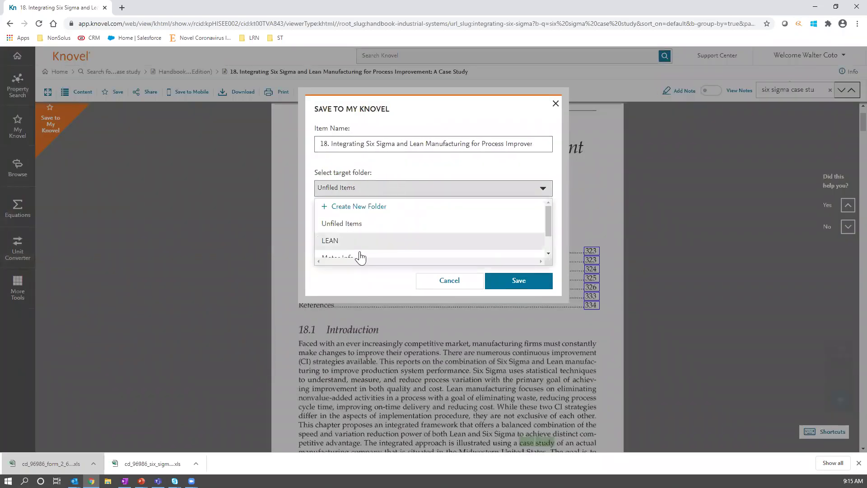
left_click(345, 241)
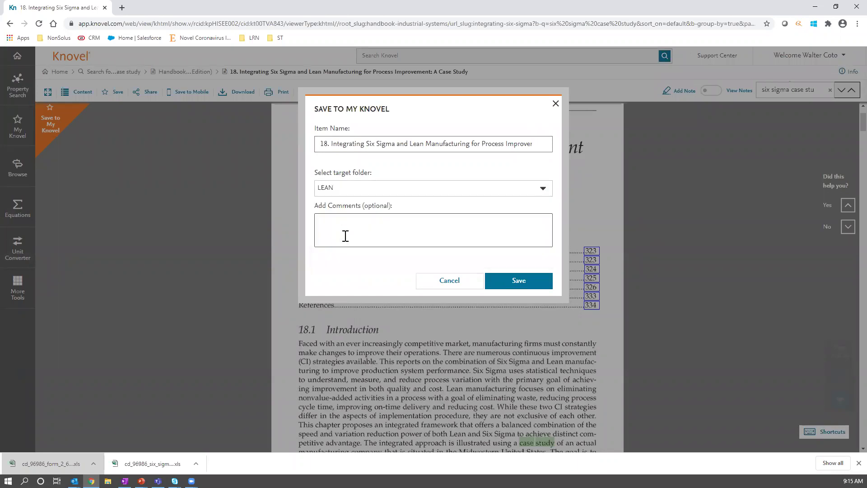
left_click(355, 233)
type("Case Study")
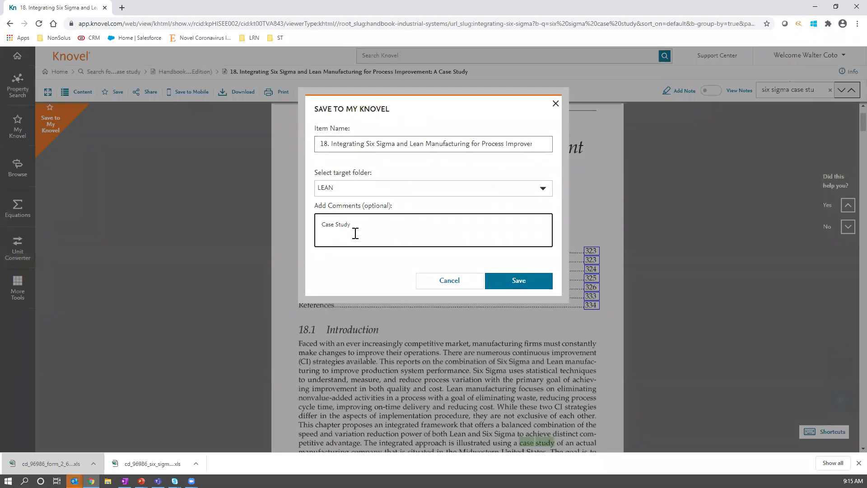
left_click(502, 284)
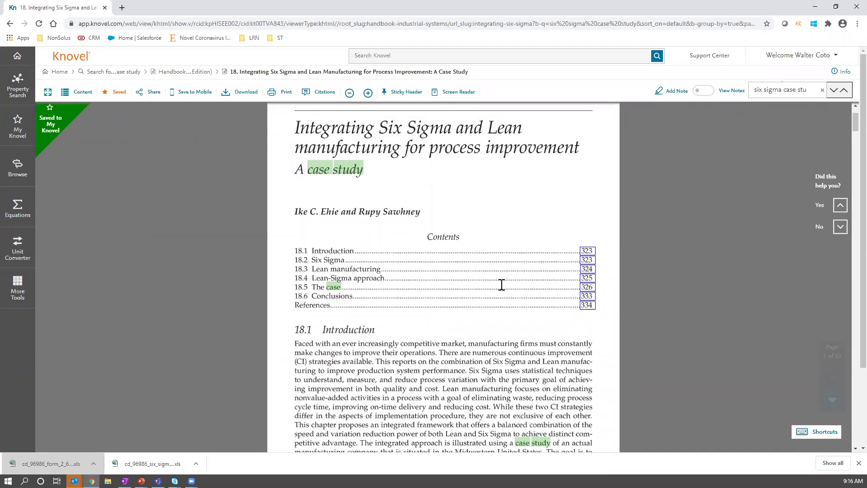
Search Knovel for "fmea".
left_click(397, 52)
type("fmea")
key("Return")
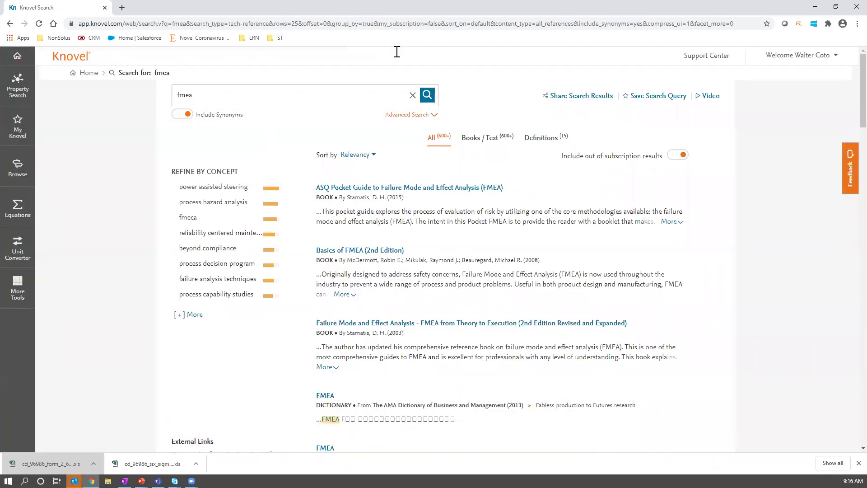
Replace the search query with "failure mode and effect analysis" and run the search.
left_click(256, 95)
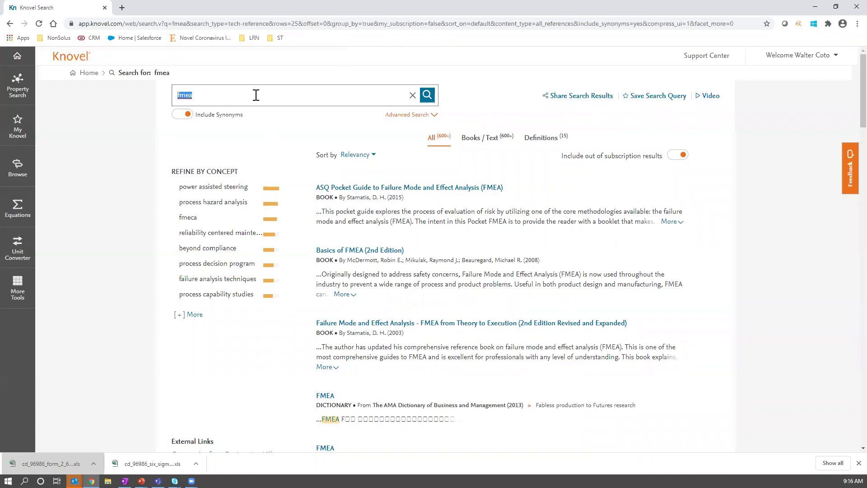
type("failure mod")
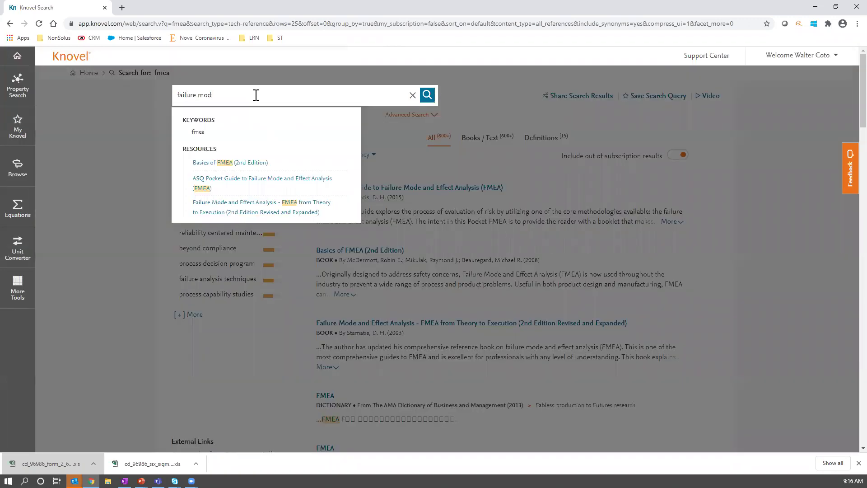
type("e and effe")
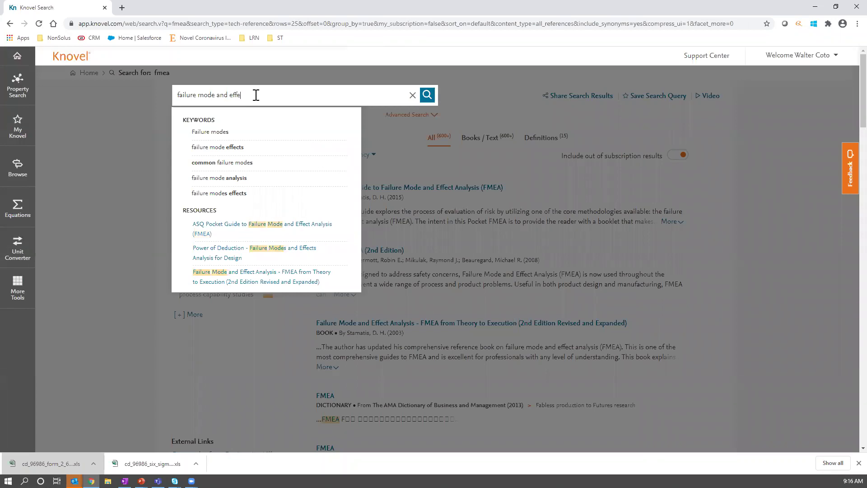
type("ct analysis")
key("Return")
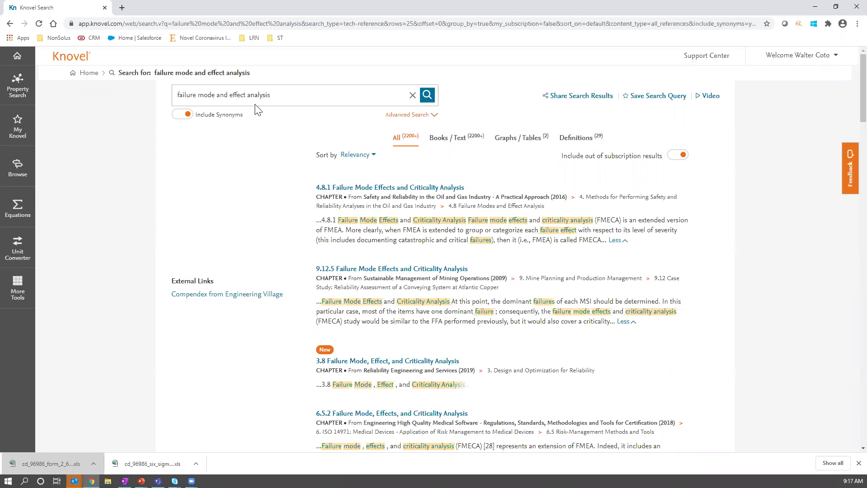
Search for "six sigma" and limit the results to worksheets.
triple_click(258, 102)
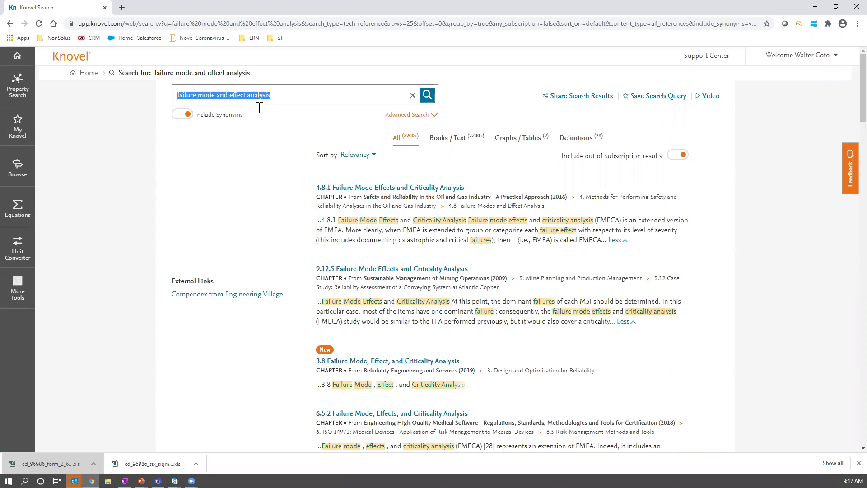
type("six sigma")
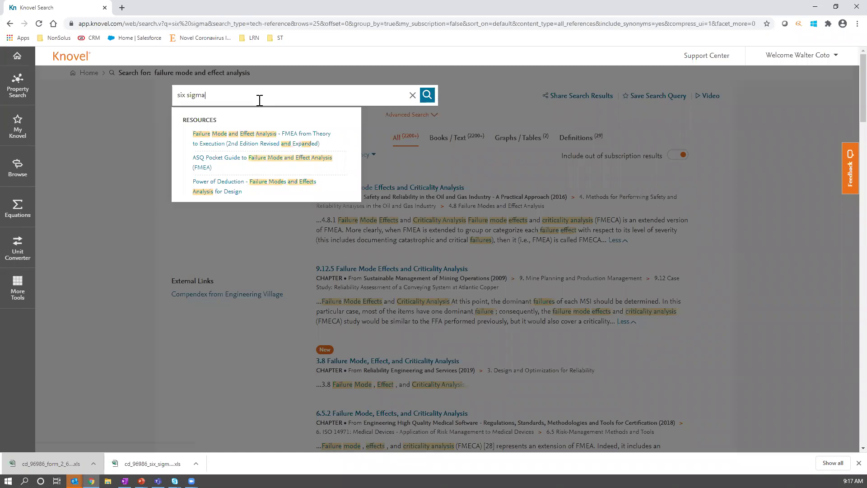
key("Return")
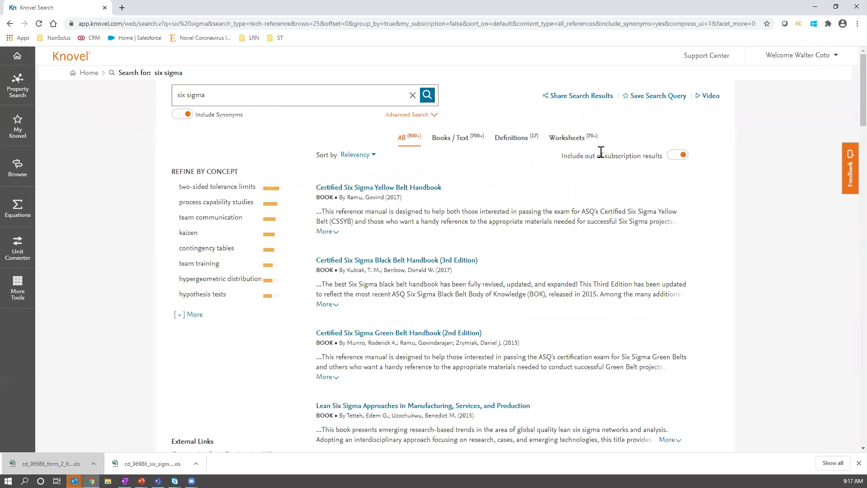
left_click(562, 141)
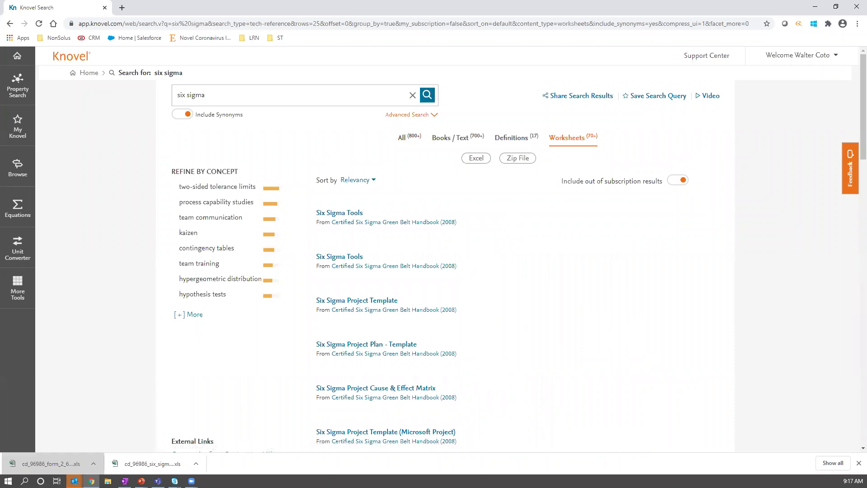
Dismiss the browser's downloads bar and narrow the six sigma worksheets to Excel files.
left_click(859, 463)
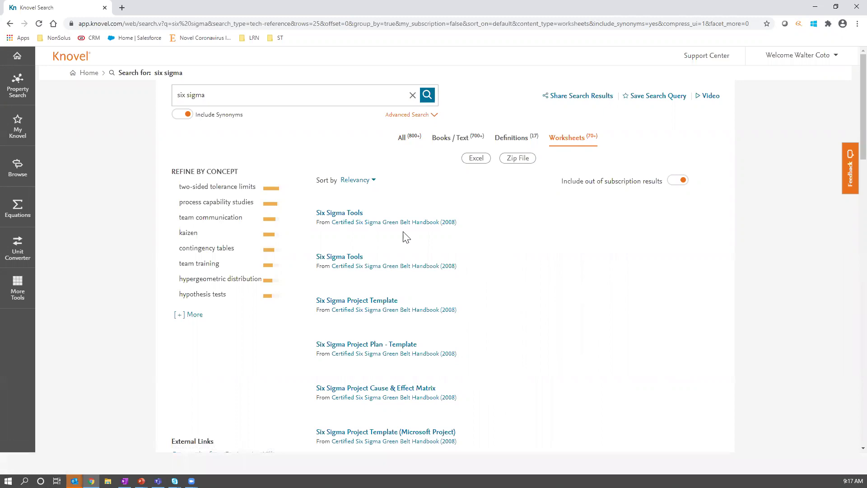
scroll(418, 310, "down", 4)
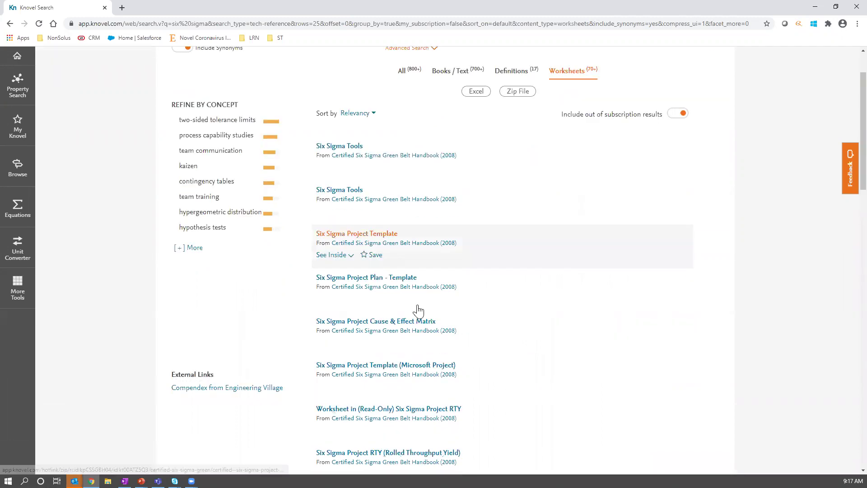
scroll(409, 219, "up", 4)
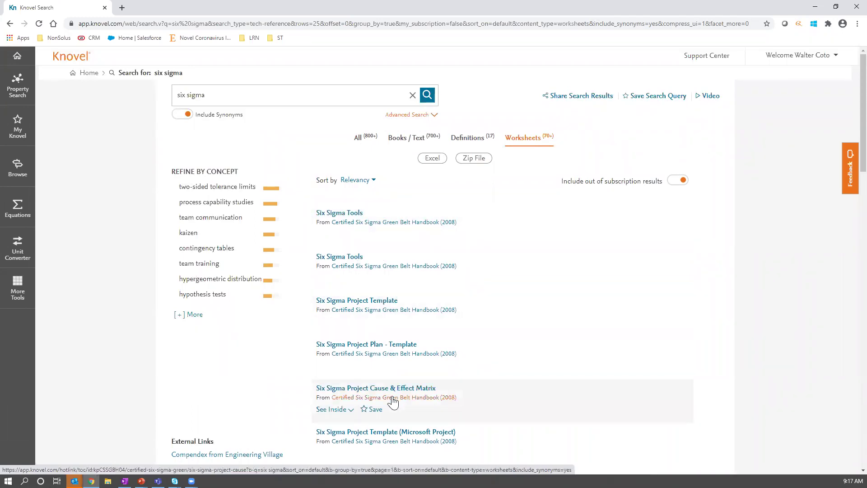
left_click(437, 162)
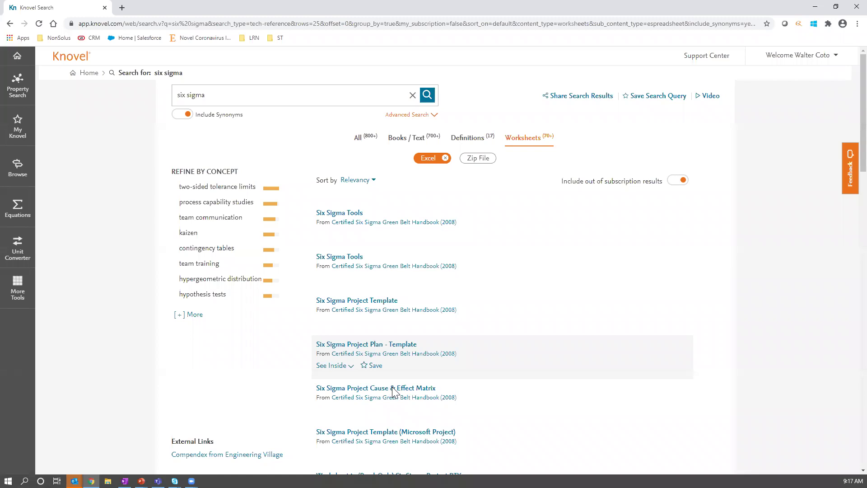
Download the Six Sigma Project Cause & Effect Matrix worksheet and view it in Excel before returning to the browser.
left_click(409, 389)
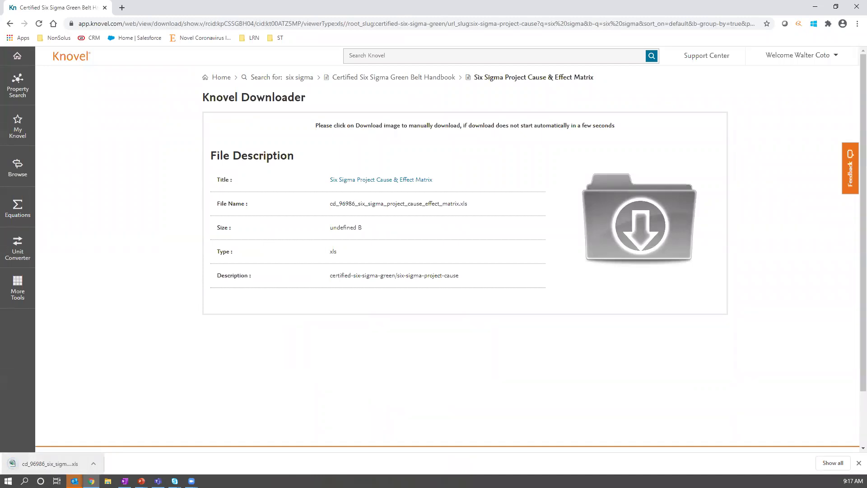
left_click(52, 463)
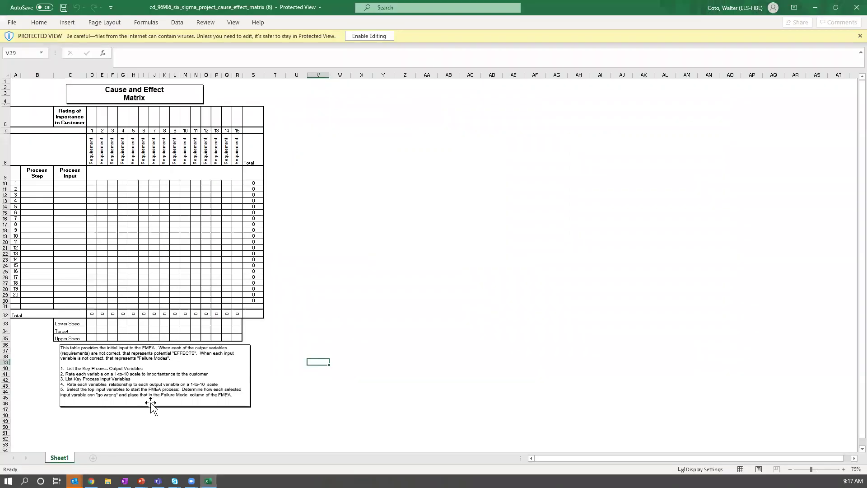
left_click(817, 7)
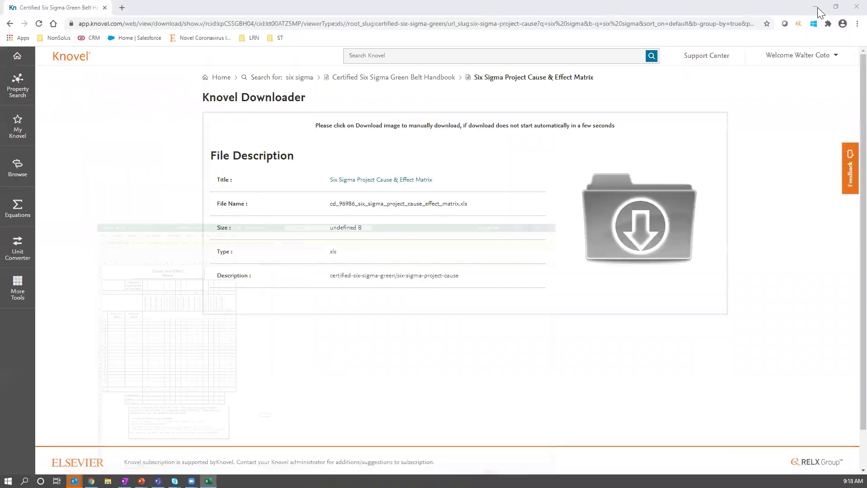
Return to the six sigma results, open the saved items in My Knovel and look through the LEAN folder.
left_click(9, 24)
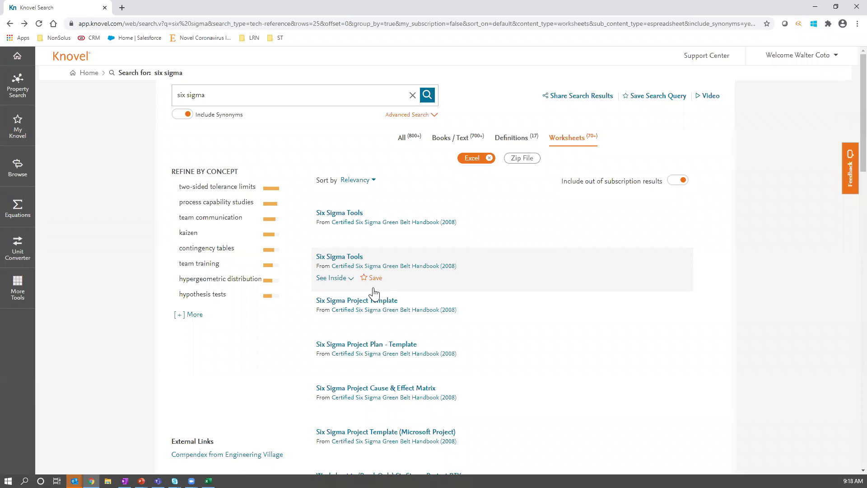
left_click(16, 126)
left_click(183, 80)
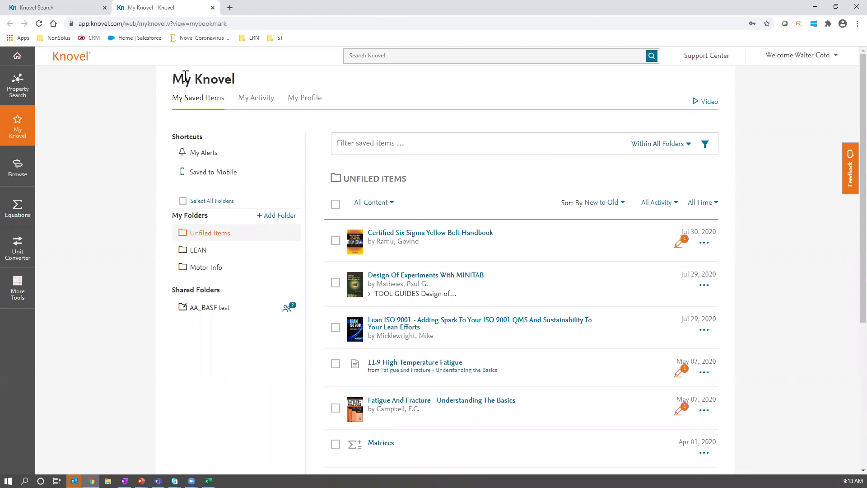
left_click(198, 251)
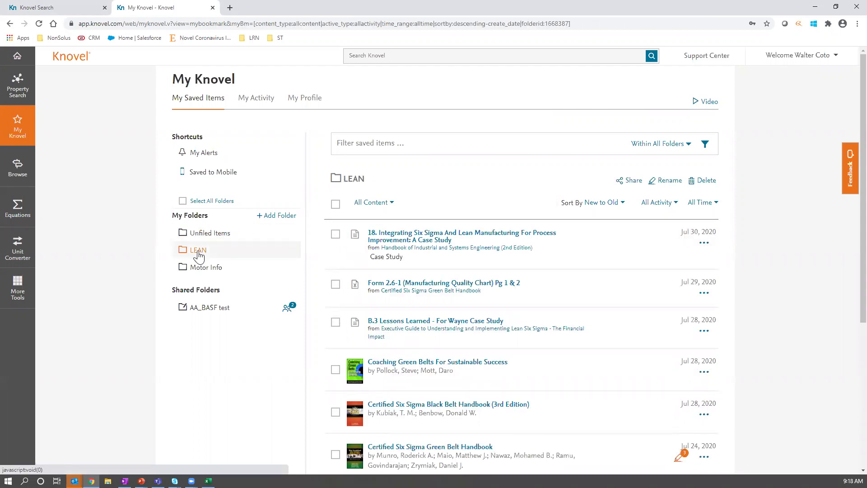
scroll(612, 354, "down", 3)
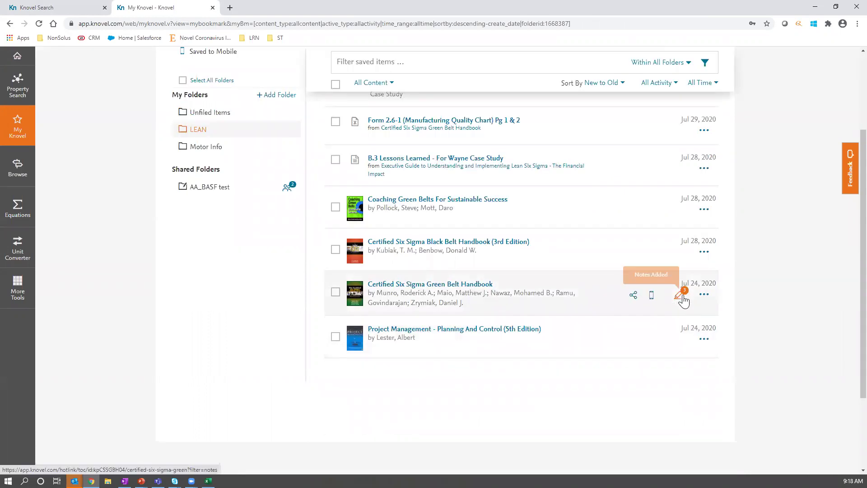
scroll(687, 297, "up", 3)
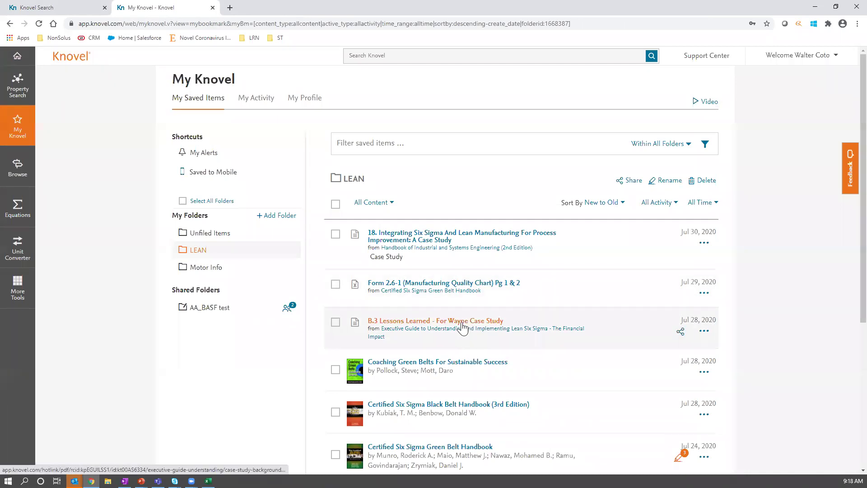
Download the saved Form 2.6-1 (Manufacturing Quality Chart) worksheet from the LEAN folder and open it in Excel.
left_click(506, 287)
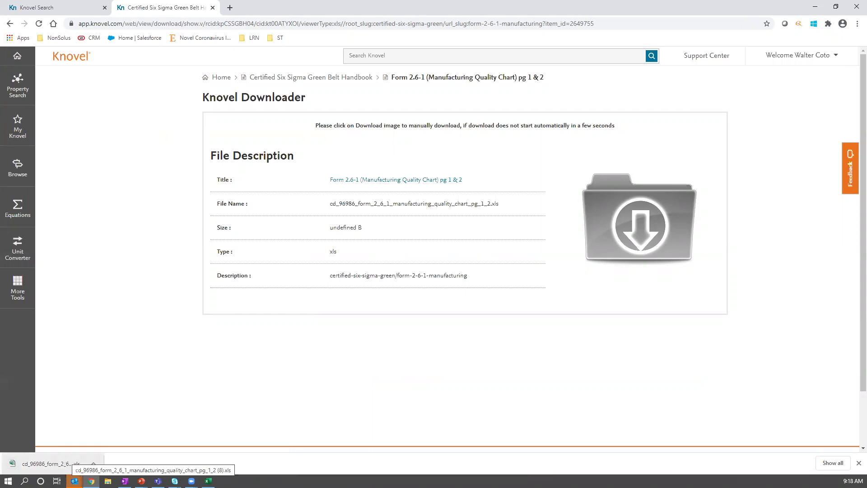
left_click(55, 464)
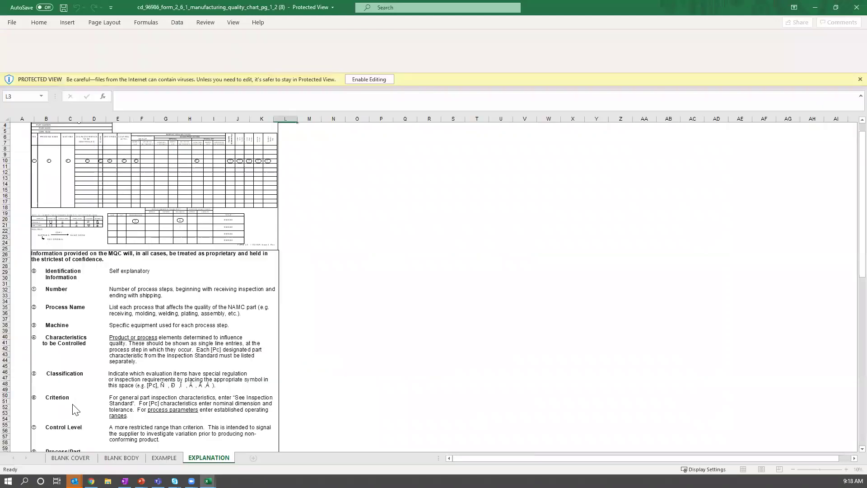
scroll(73, 407, "down", 2)
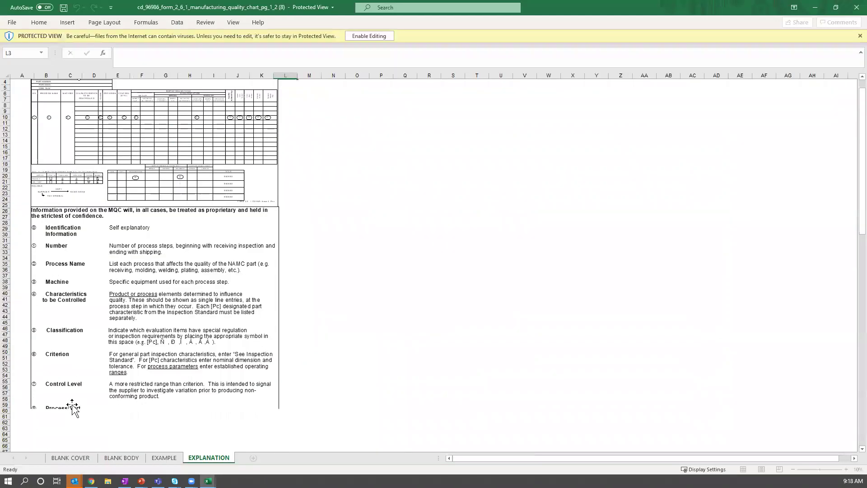
View the chart's BLANK COVER, EXAMPLE and EXPLANATION sheets, and minimize both open workbooks to return to the browser.
left_click(74, 459)
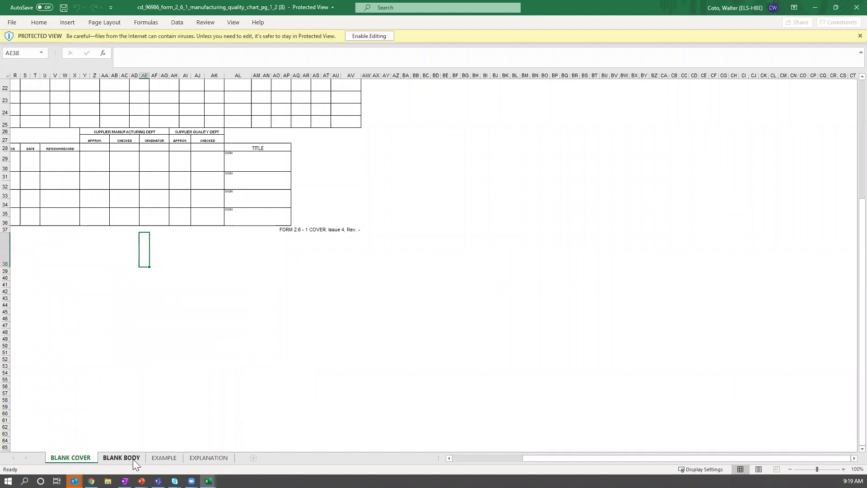
left_click(166, 457)
left_click(217, 459)
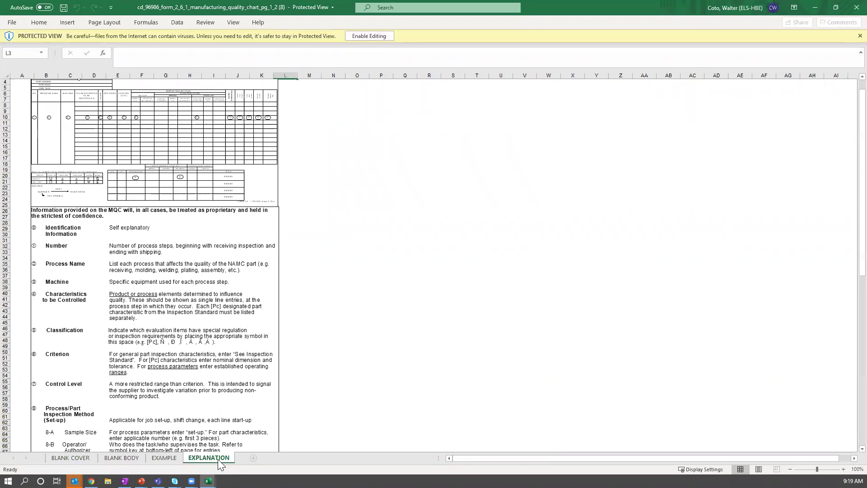
left_click(815, 7)
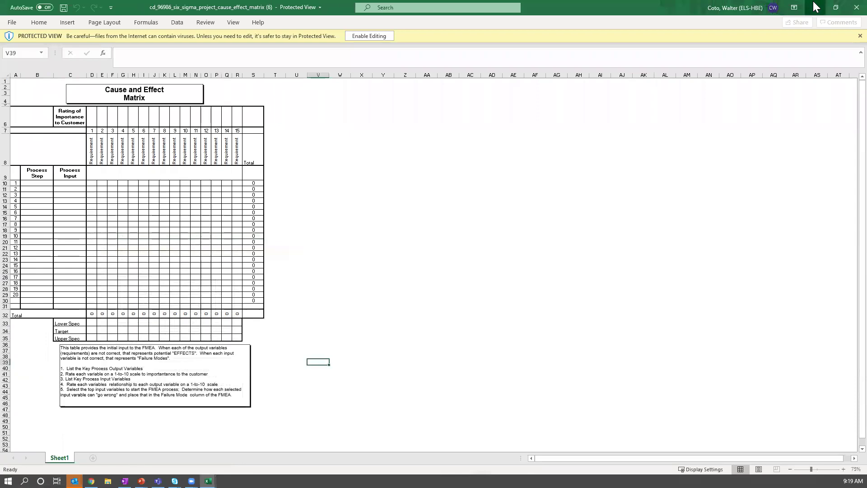
left_click(815, 7)
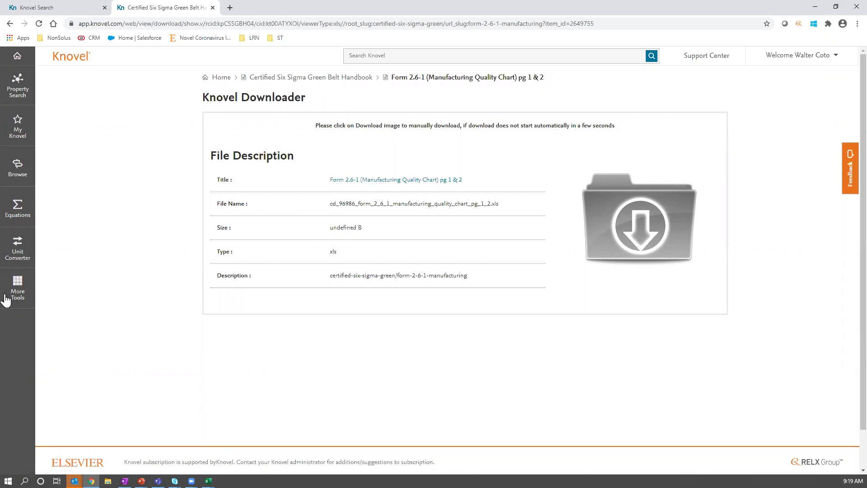
Browse the Industrial Engineering & Operations Management subject to the Six Sigma, Lean & Quality Management topic and look over its book titles.
left_click(18, 186)
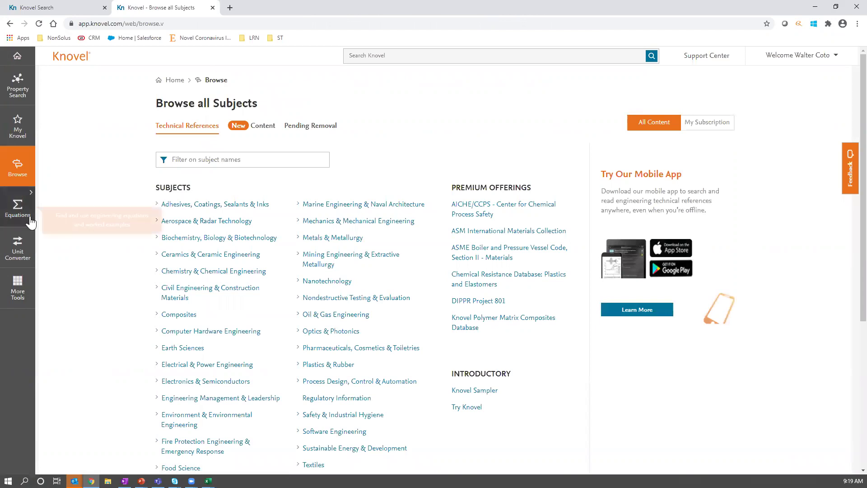
scroll(149, 329, "down", 3)
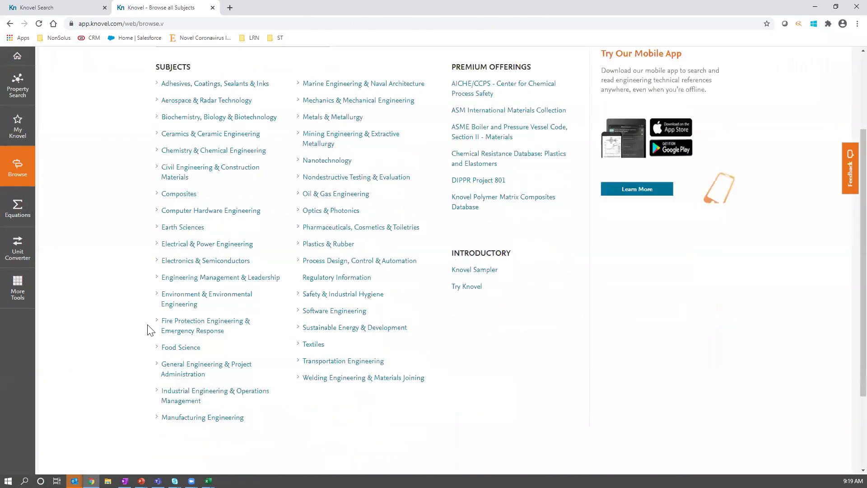
left_click(181, 396)
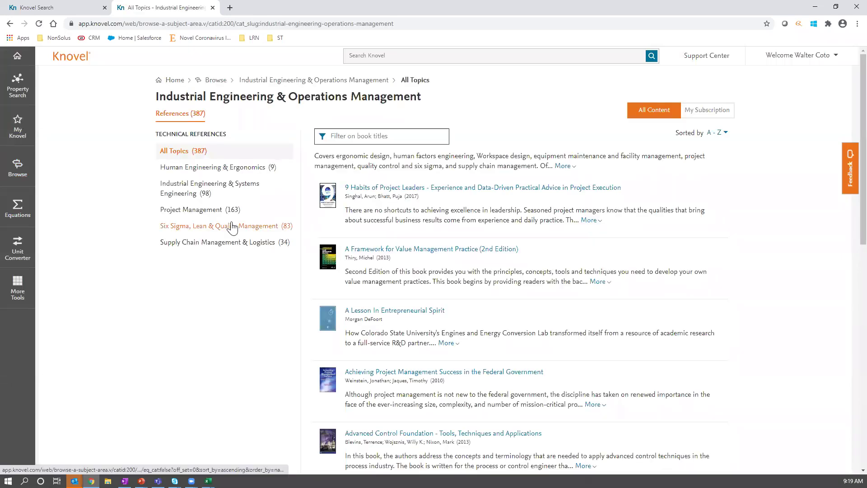
left_click(232, 227)
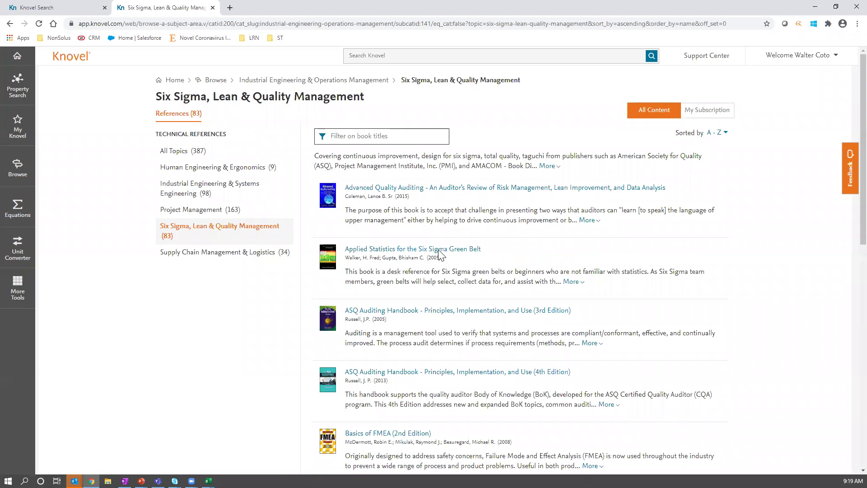
scroll(440, 255, "down", 8)
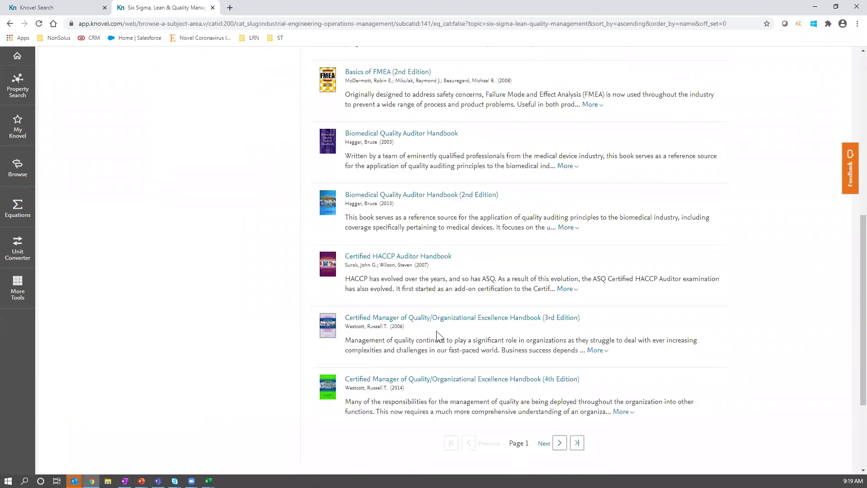
scroll(436, 336, "up", 1)
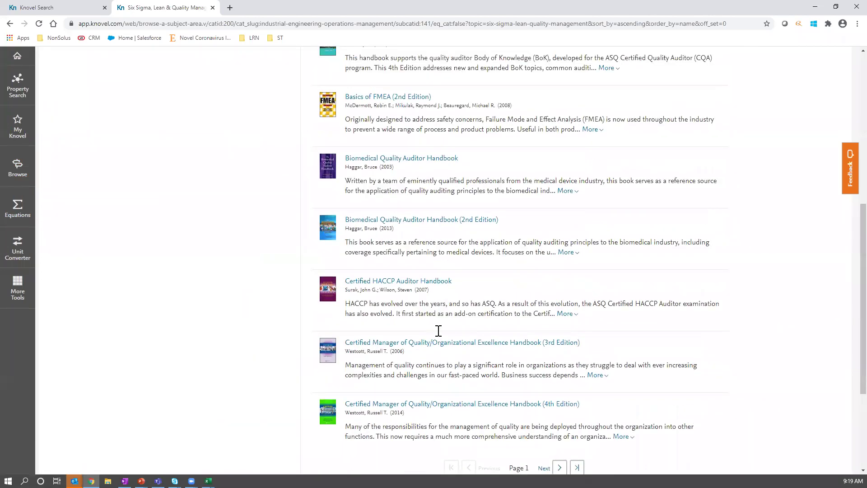
scroll(437, 332, "up", 8)
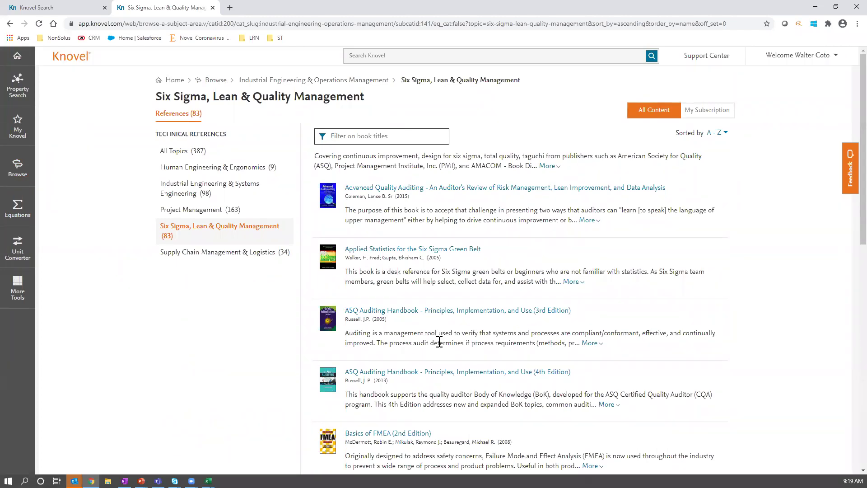